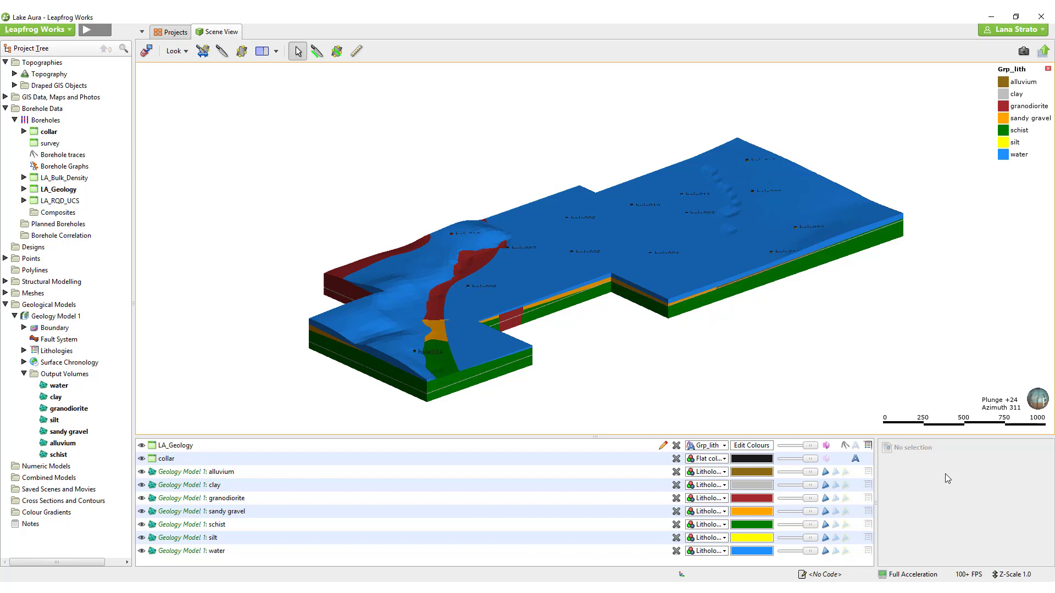
# From a top-down view, draw a vertical slicer line from hole011 towards hole006.
pyautogui.press('d')
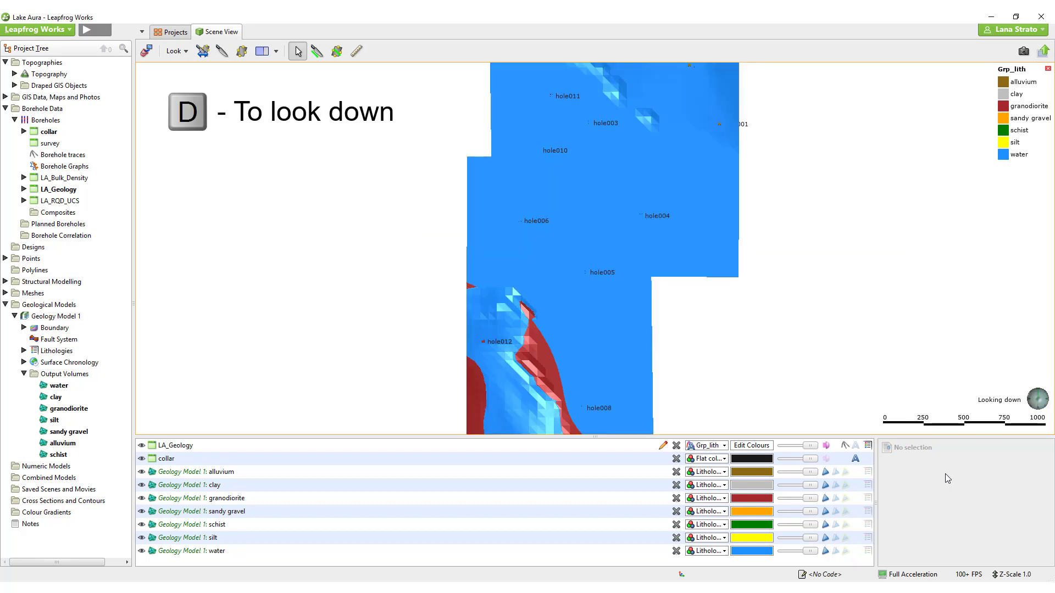
pyautogui.scroll(-3, 795, 253)
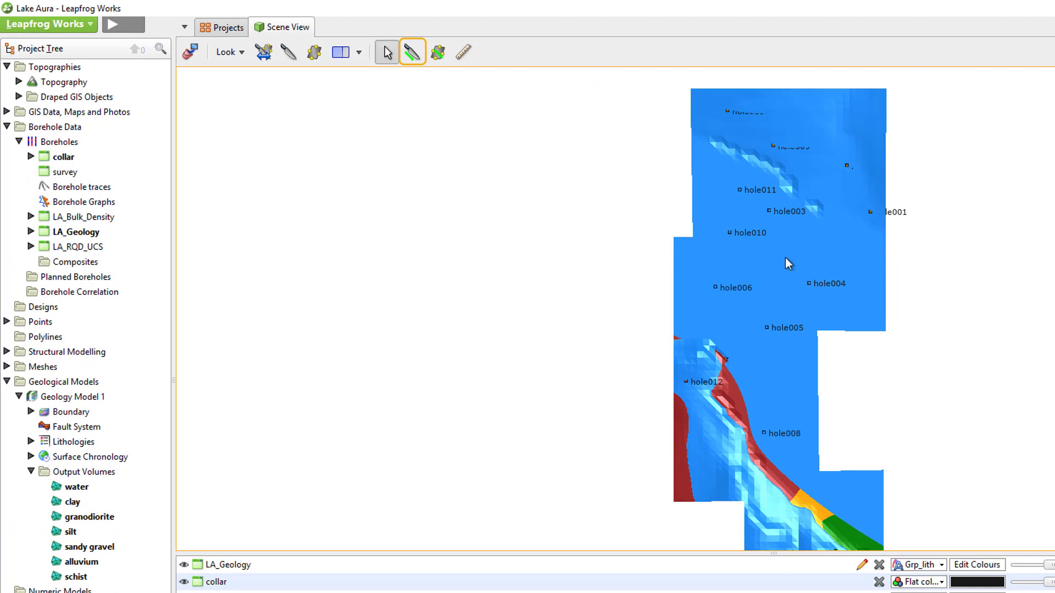
pyautogui.click(412, 52)
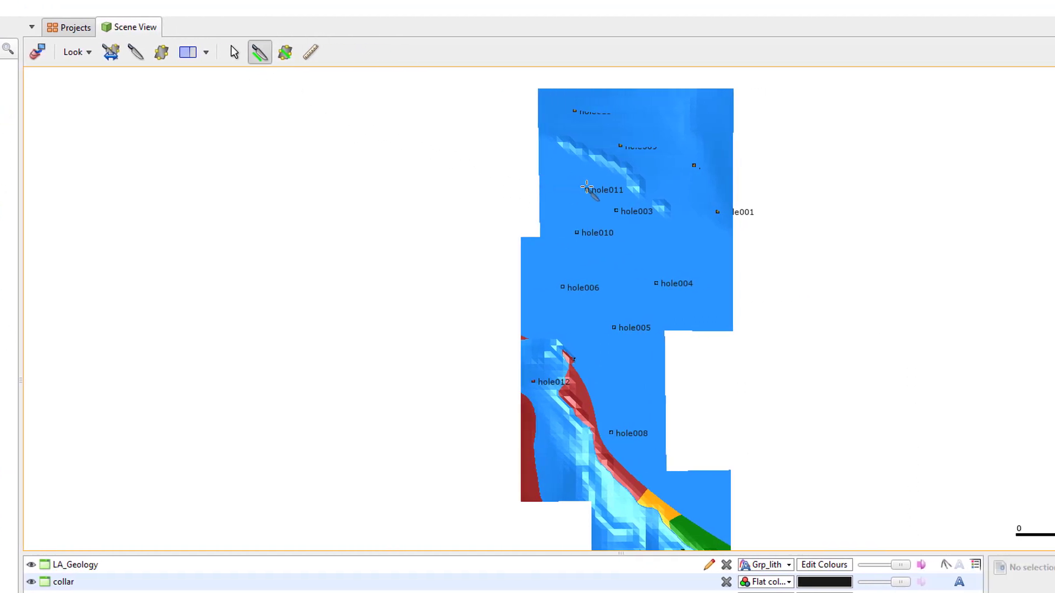
pyautogui.click(586, 188)
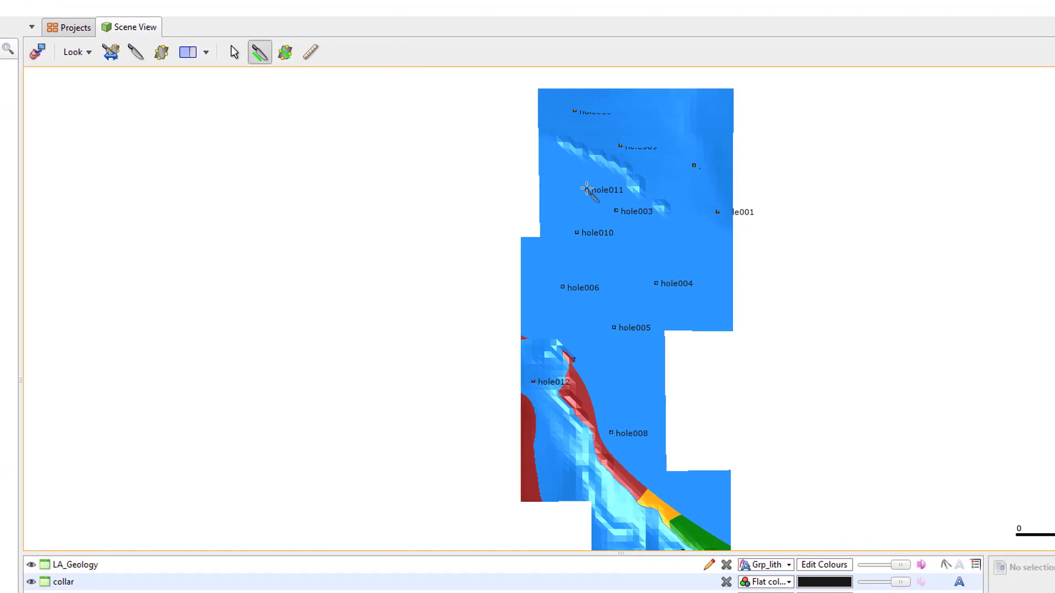
pyautogui.click(557, 297)
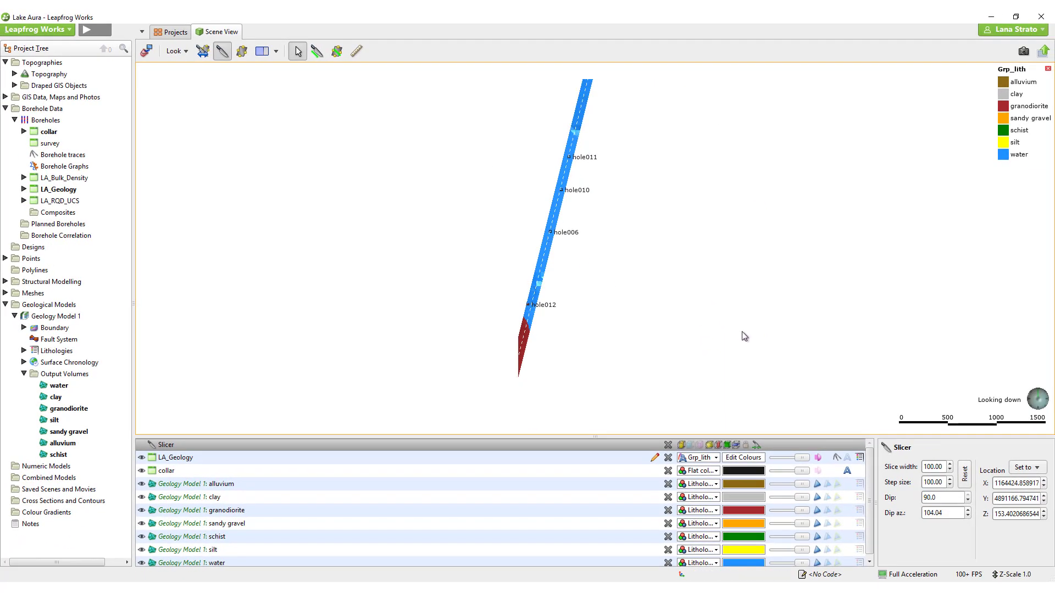
# Tilt the view side-on and display the slicer as a thick slice through the lithology.
pyautogui.moveTo(743, 336); pyautogui.dragTo(443, 186)
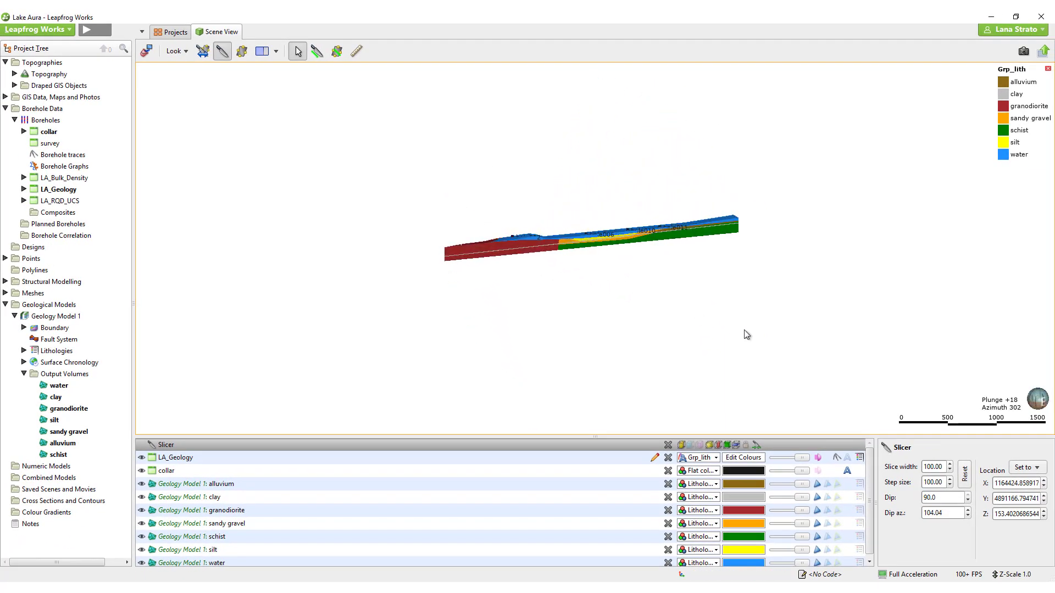
pyautogui.scroll(10, 741, 328)
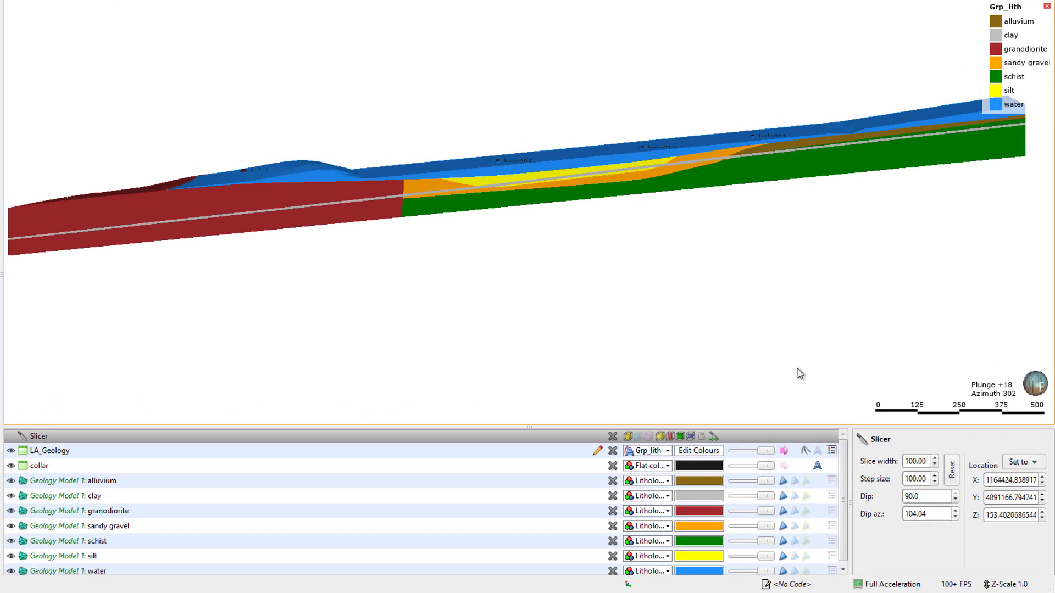
pyautogui.click(638, 437)
pyautogui.click(650, 437)
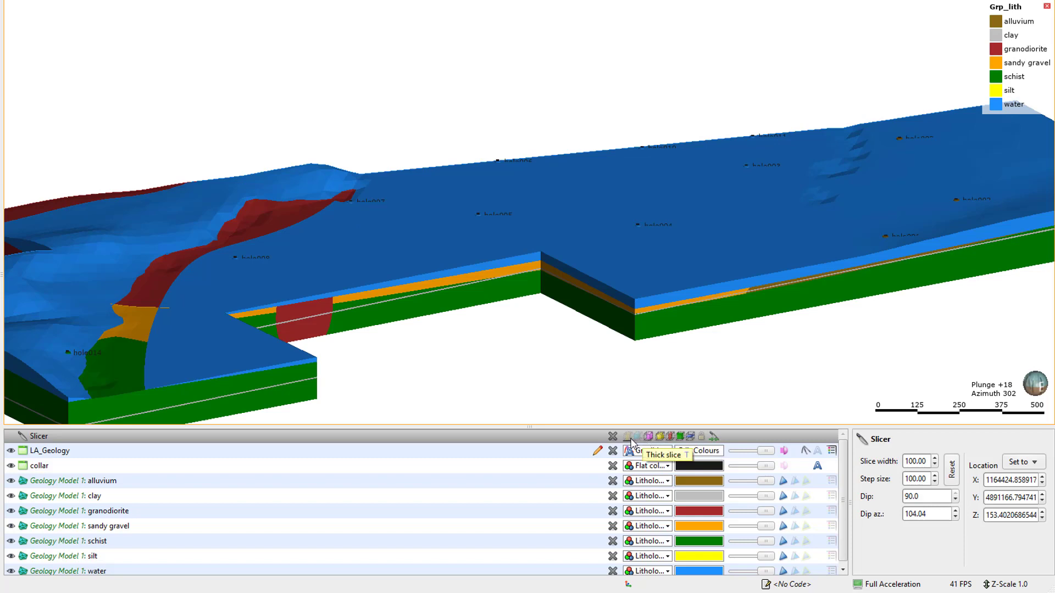
pyautogui.click(631, 441)
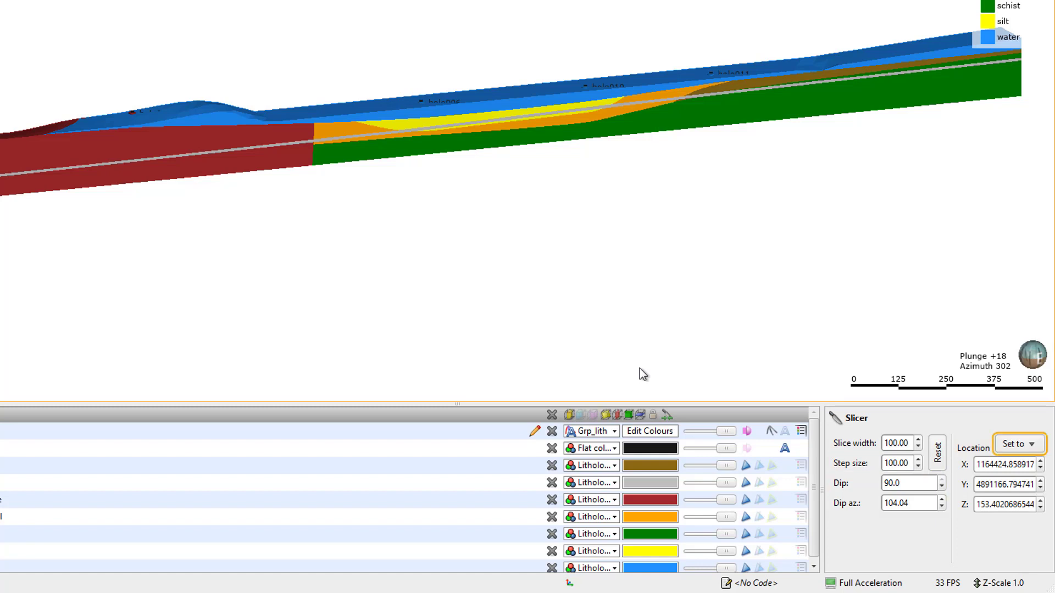
pyautogui.click(1044, 449)
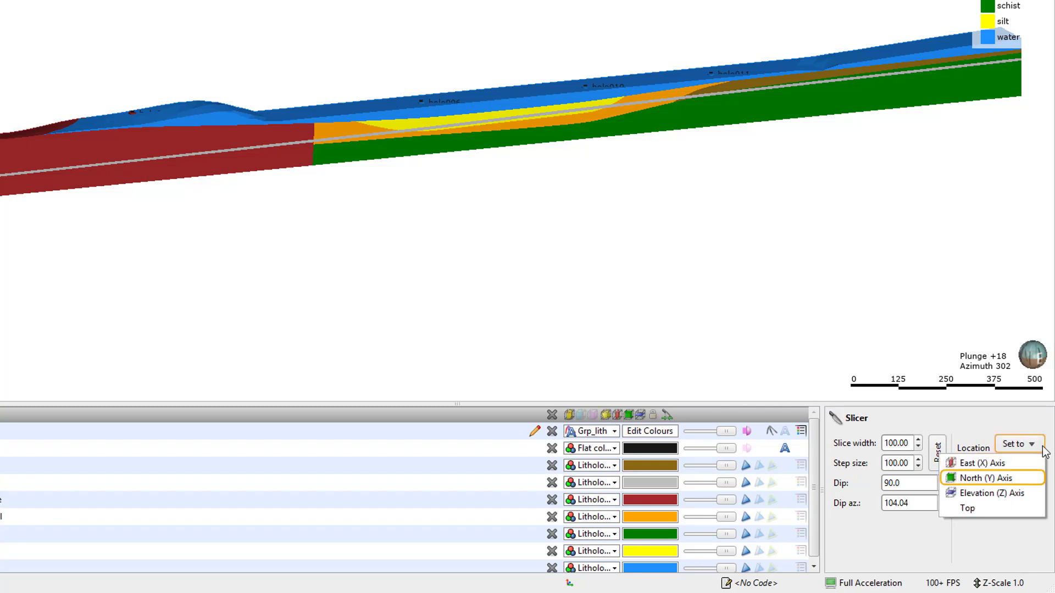
pyautogui.click(1042, 449)
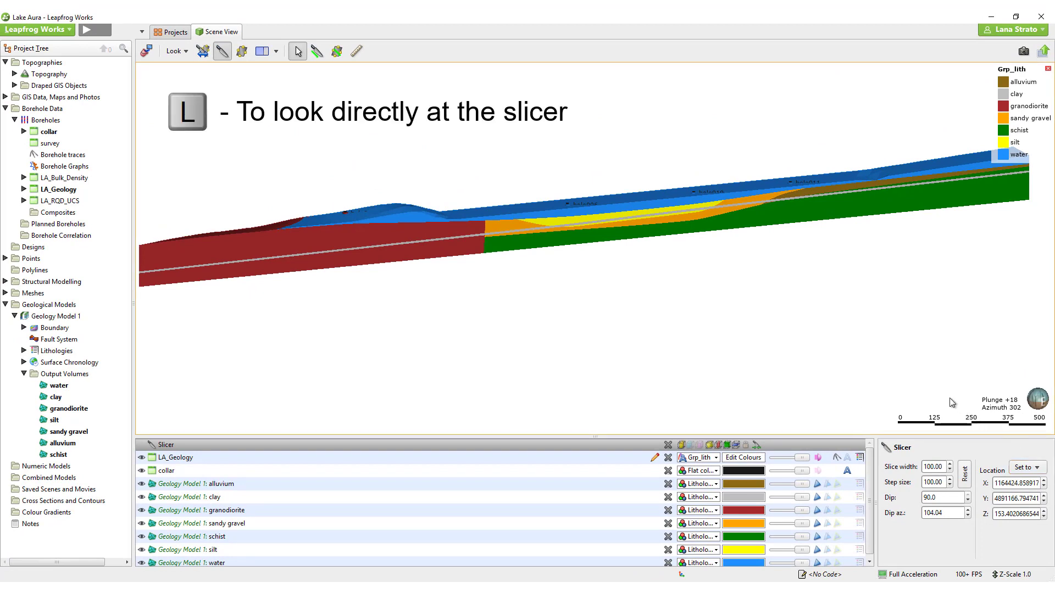
# View the slice face-on from both sides, stepping it forward and back to its original position.
pyautogui.press('l')
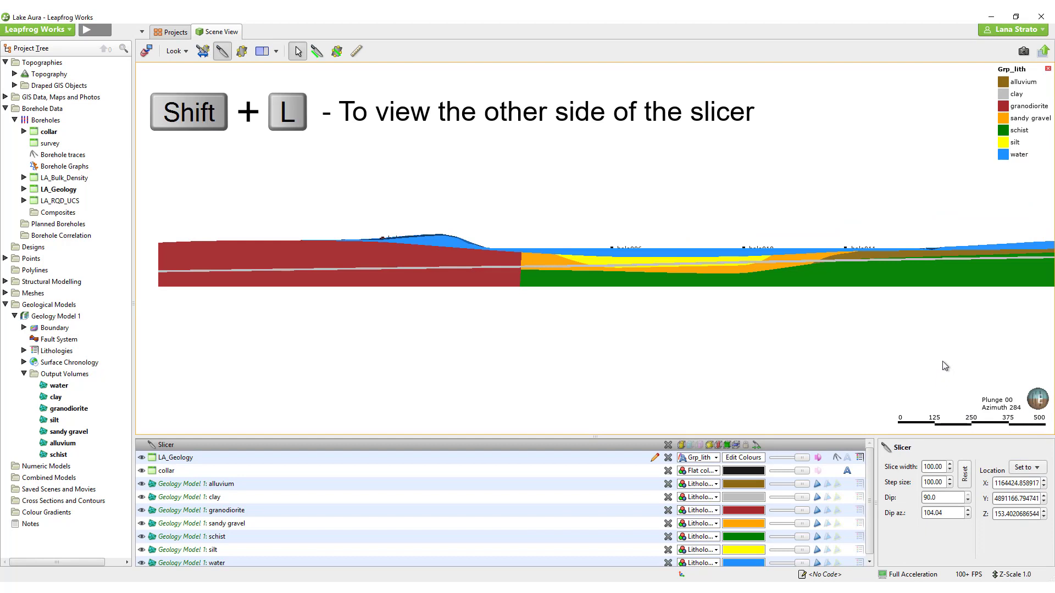
pyautogui.hotkey('shift', 'l')
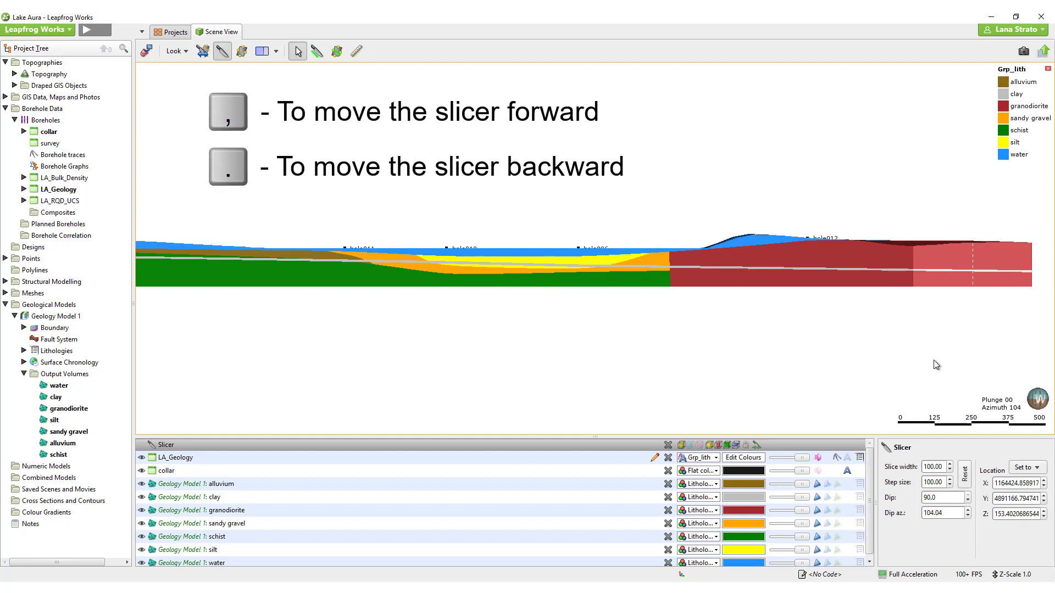
pyautogui.press('.')
pyautogui.press('.')
pyautogui.press('.')
pyautogui.press(',')
pyautogui.press(',')
pyautogui.press(',')
pyautogui.press(',')
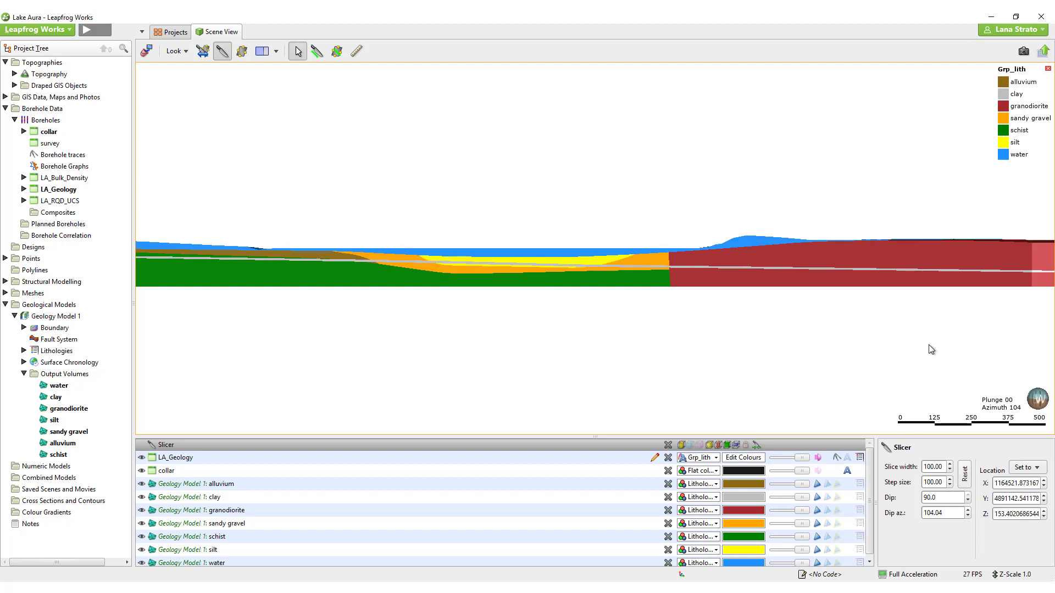
pyautogui.press('.')
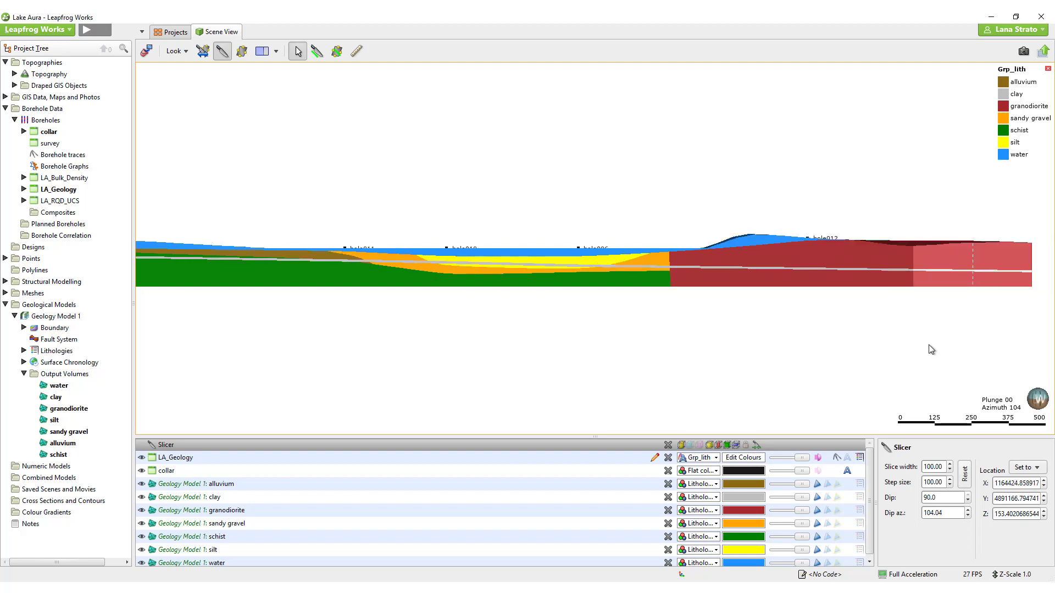
pyautogui.press('f')
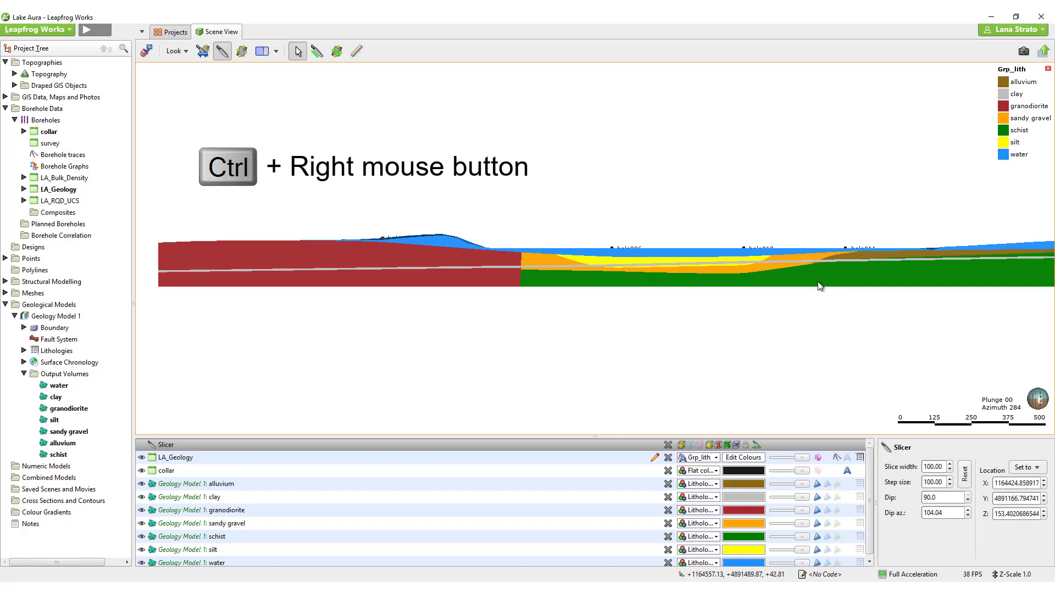
# Nudge the slice plane through the model and show the LA_Geology borehole display settings.
pyautogui.moveTo(818, 286)
pyautogui.keyDown('ctrl'); pyautogui.mouseDown(button='right')
pyautogui.moveTo(843, 412)
pyautogui.moveTo(809, 287)
pyautogui.mouseUp(button='right'); pyautogui.keyUp('ctrl')
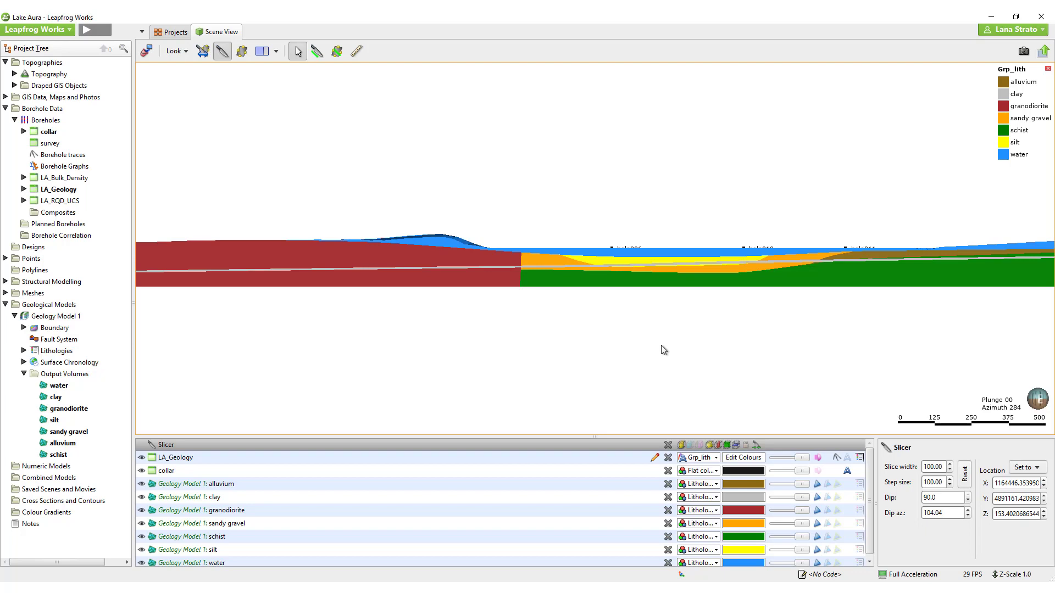
pyautogui.click(637, 460)
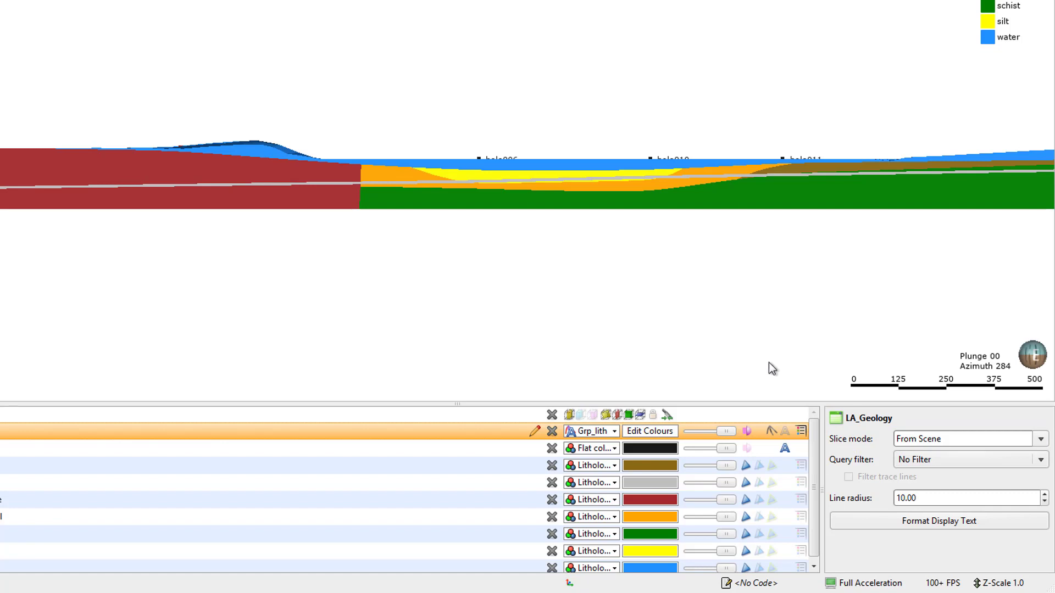
pyautogui.click(1040, 438)
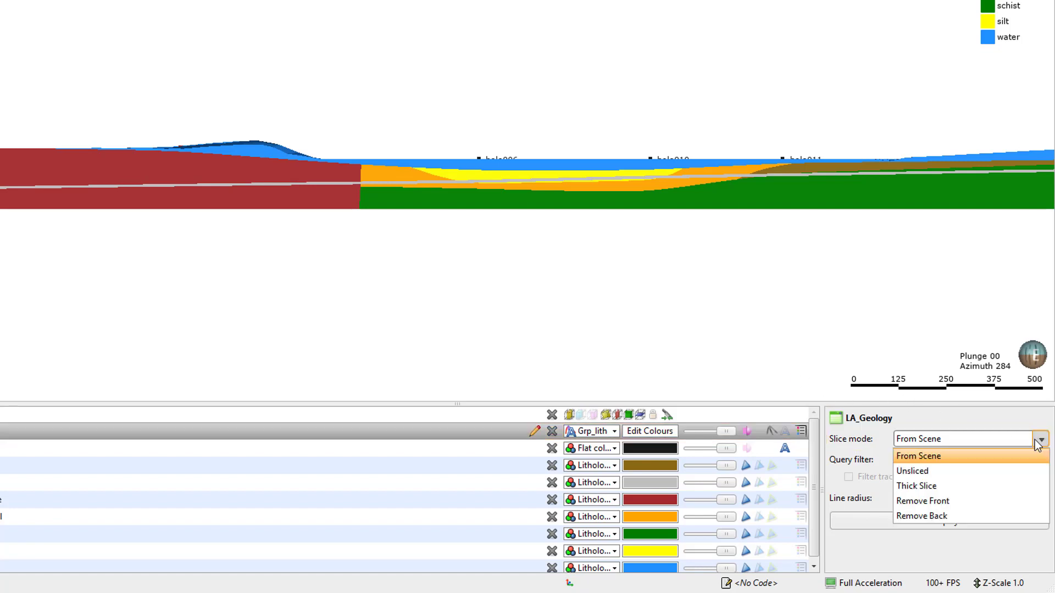
pyautogui.click(981, 471)
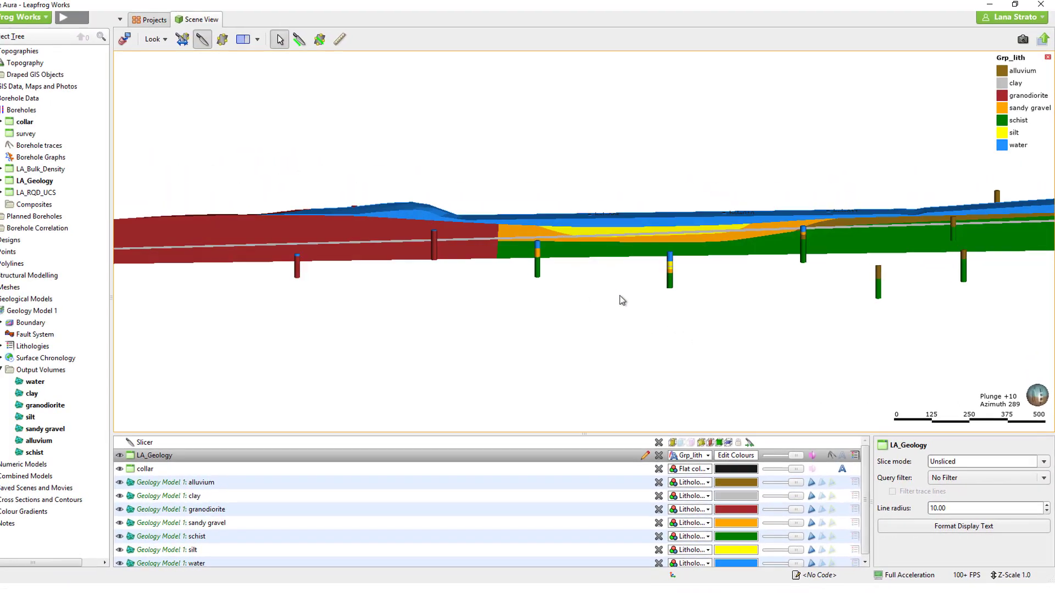
pyautogui.moveTo(490, 222); pyautogui.dragTo(693, 255)
pyautogui.moveTo(777, 323); pyautogui.dragTo(713, 223)
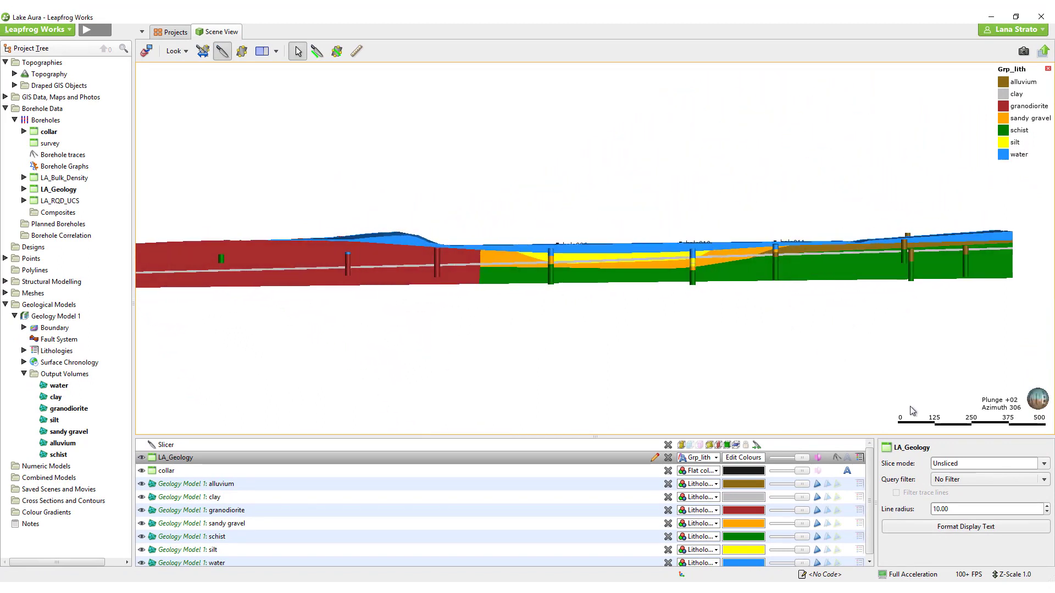
pyautogui.click(952, 465)
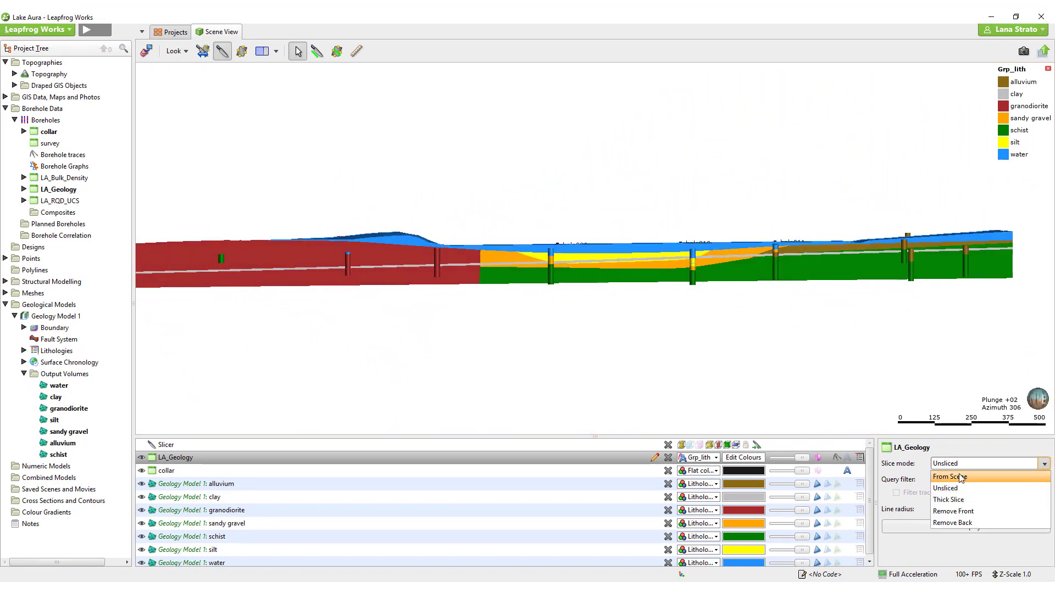
pyautogui.click(961, 477)
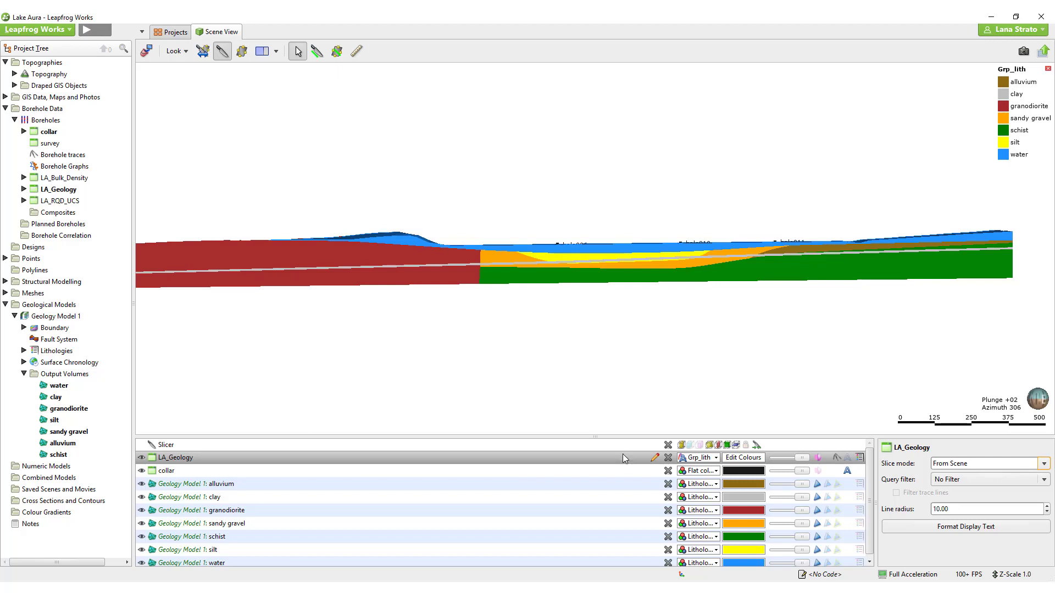
# Untick Fill Slicer for all seven Geology Model 1 volumes, then view them obliquely.
pyautogui.click(621, 486)
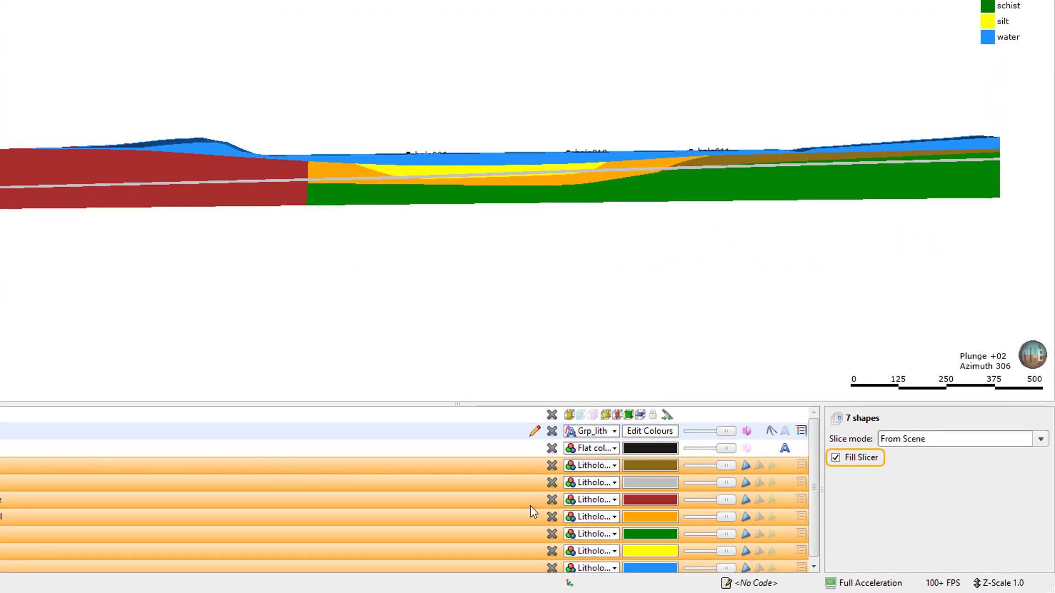
pyautogui.click(836, 458)
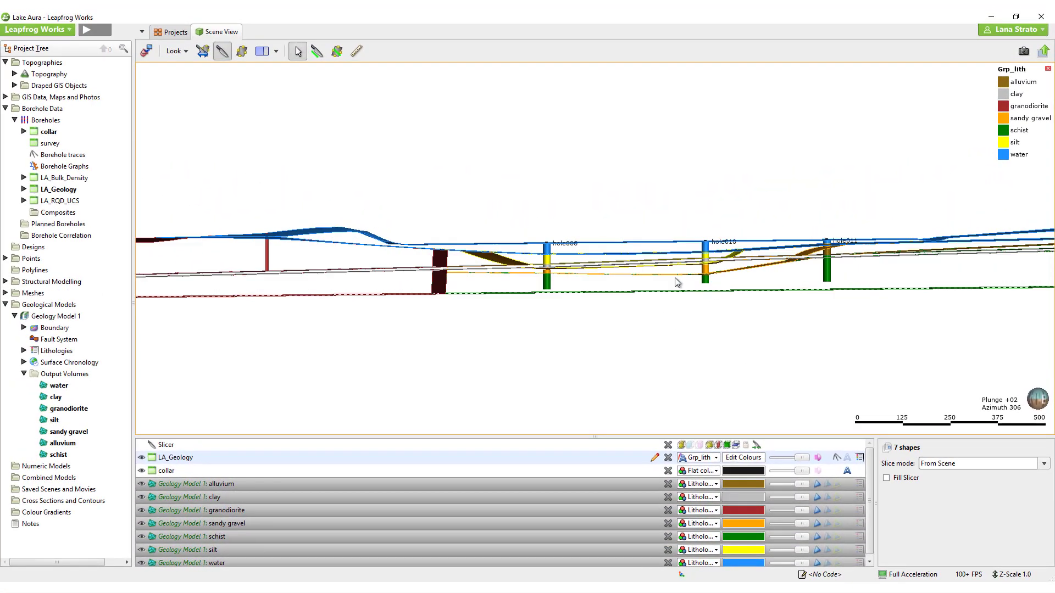
pyautogui.scroll(3, 665, 241)
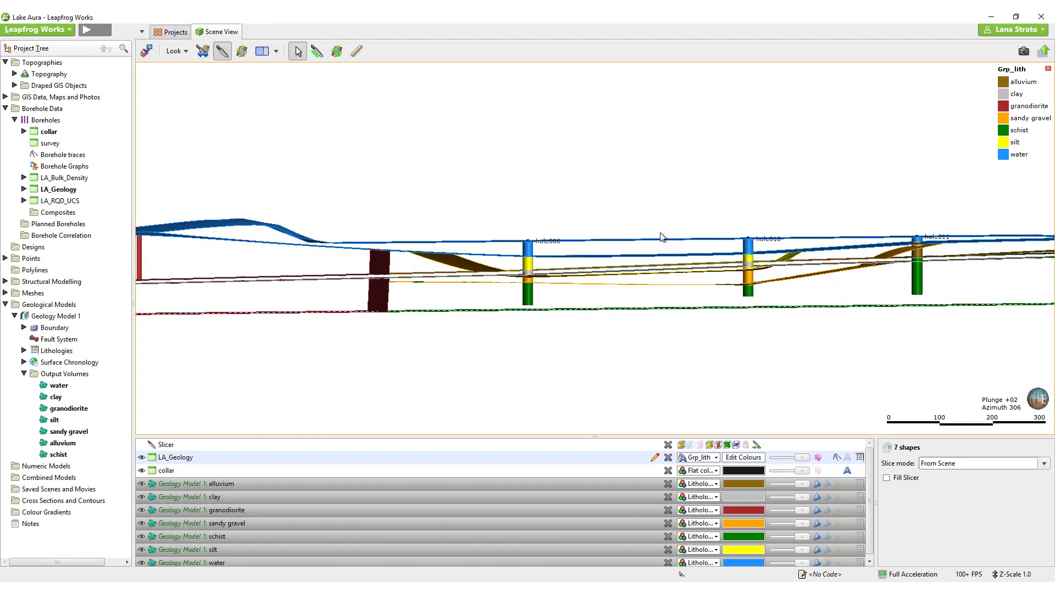
pyautogui.moveTo(761, 275); pyautogui.dragTo(675, 275, button='right')
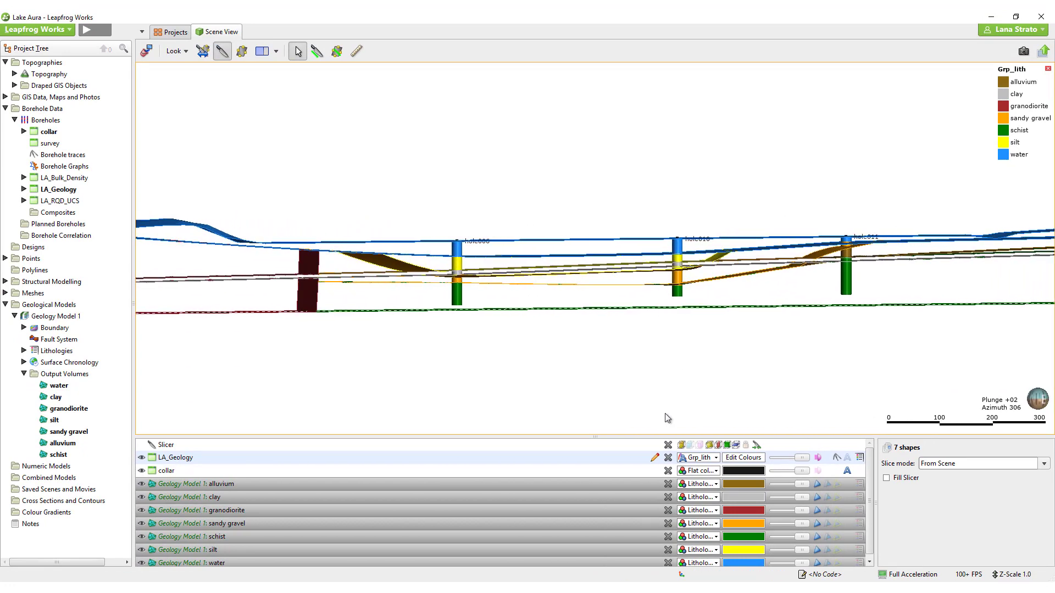
pyautogui.click(633, 502)
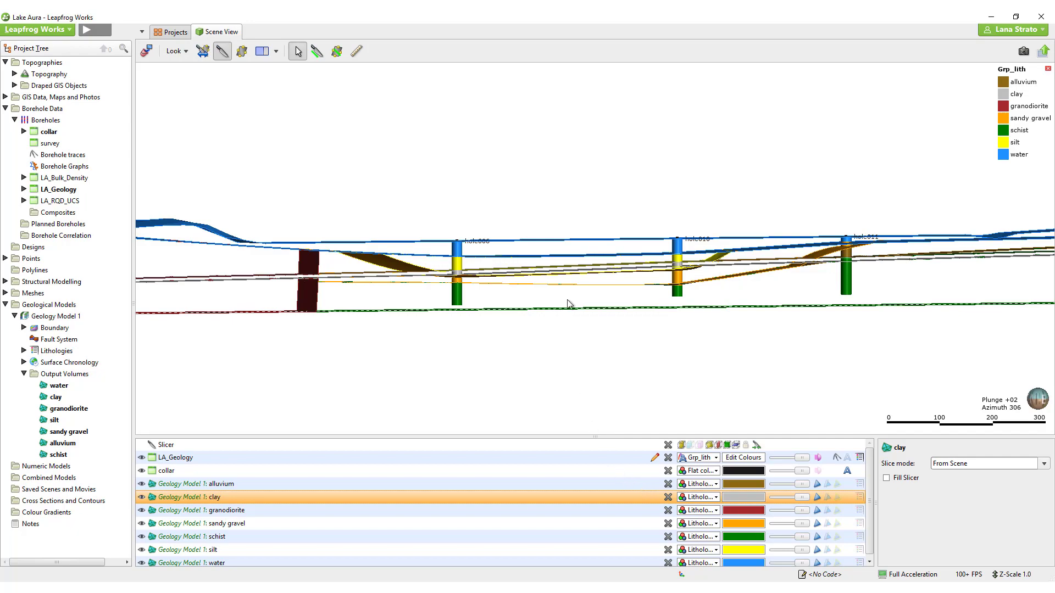
pyautogui.moveTo(572, 299); pyautogui.dragTo(648, 308)
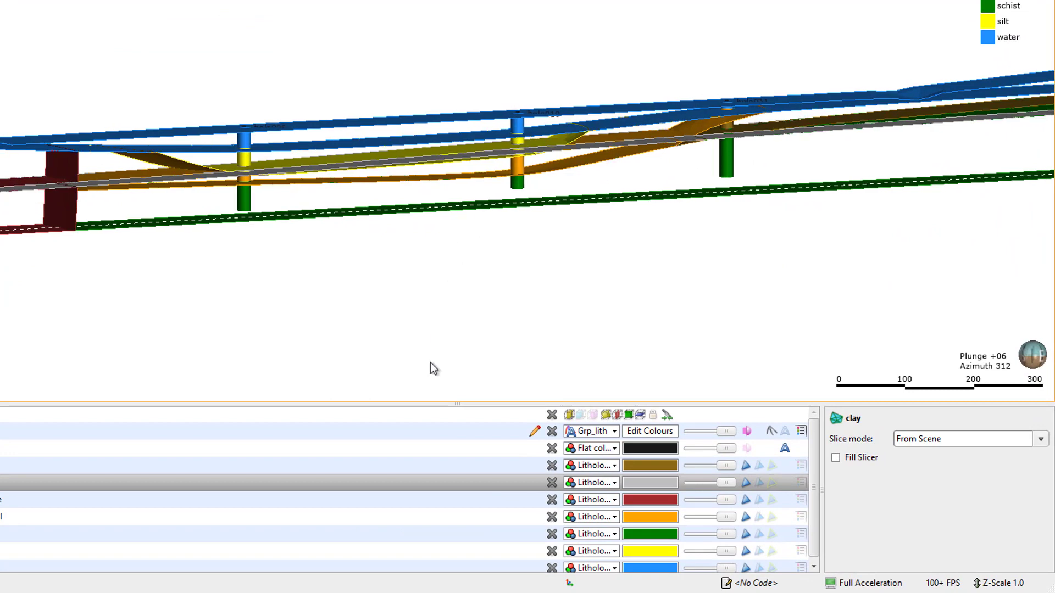
pyautogui.click(430, 499)
pyautogui.hotkey('ctrl', 'a')
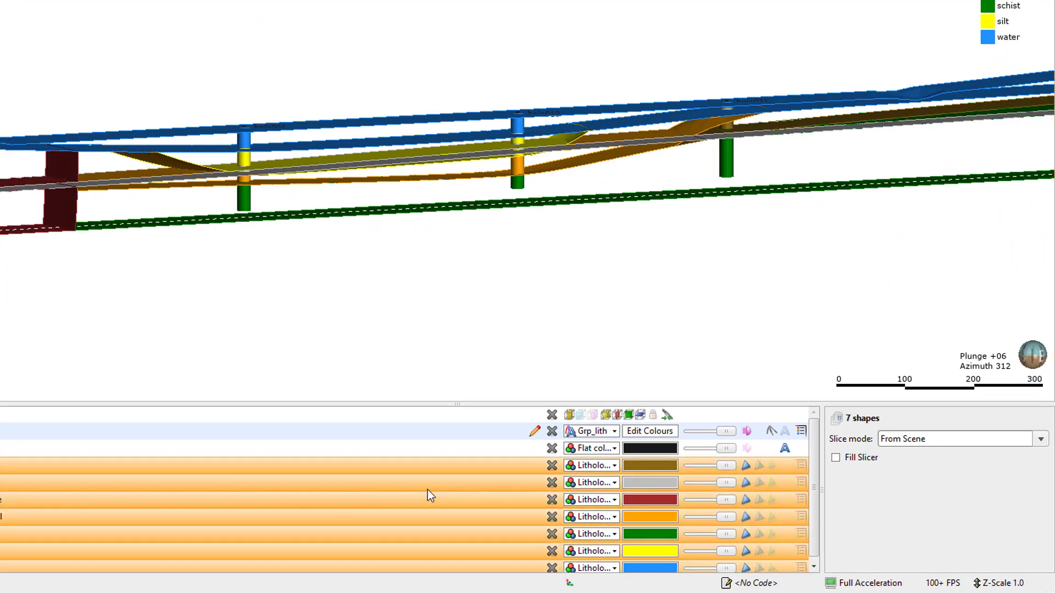
pyautogui.click(746, 464)
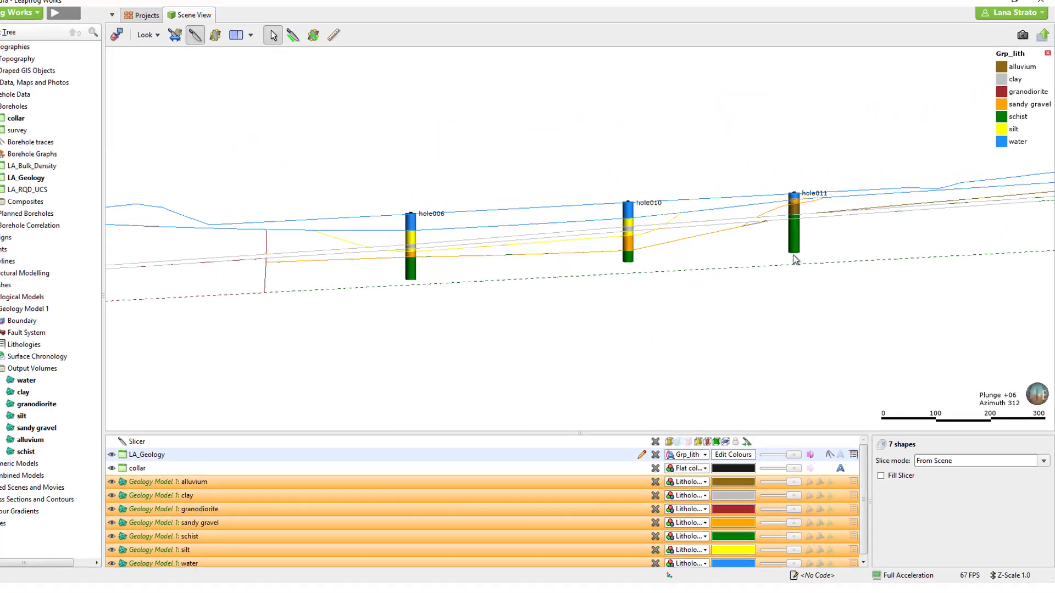
pyautogui.moveTo(794, 258); pyautogui.dragTo(754, 243)
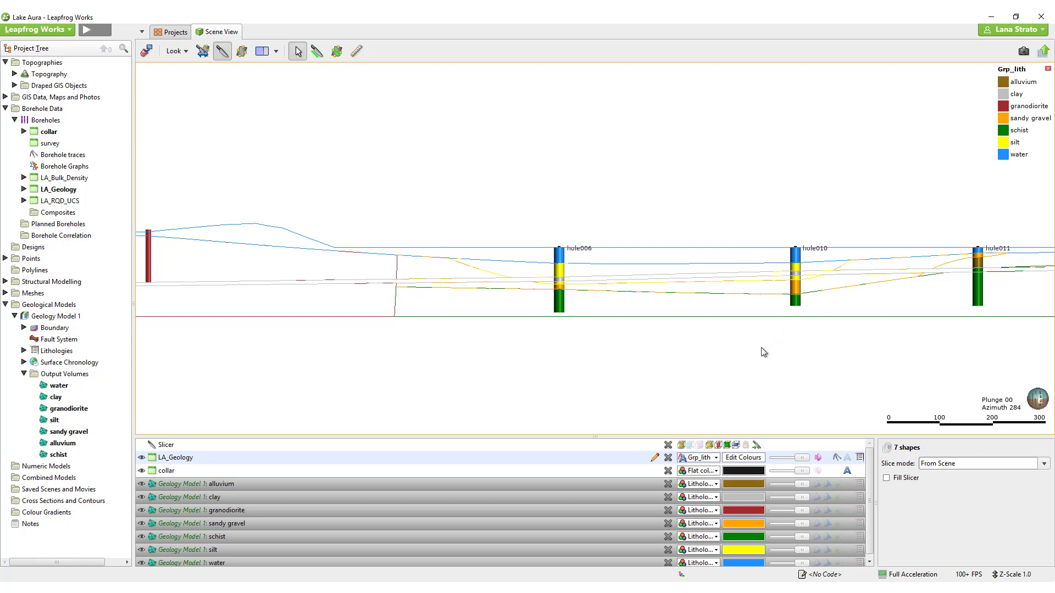
pyautogui.click(818, 485)
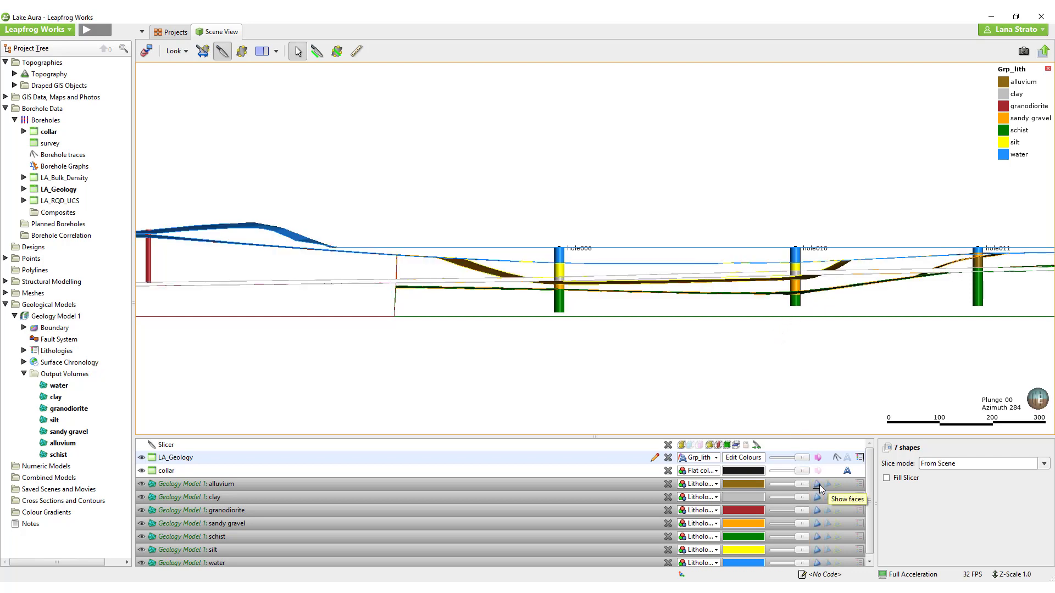
# Re-enable the slicing plane so the cut faces show as solid lithology areas.
pyautogui.moveTo(594, 309); pyautogui.dragTo(600, 337)
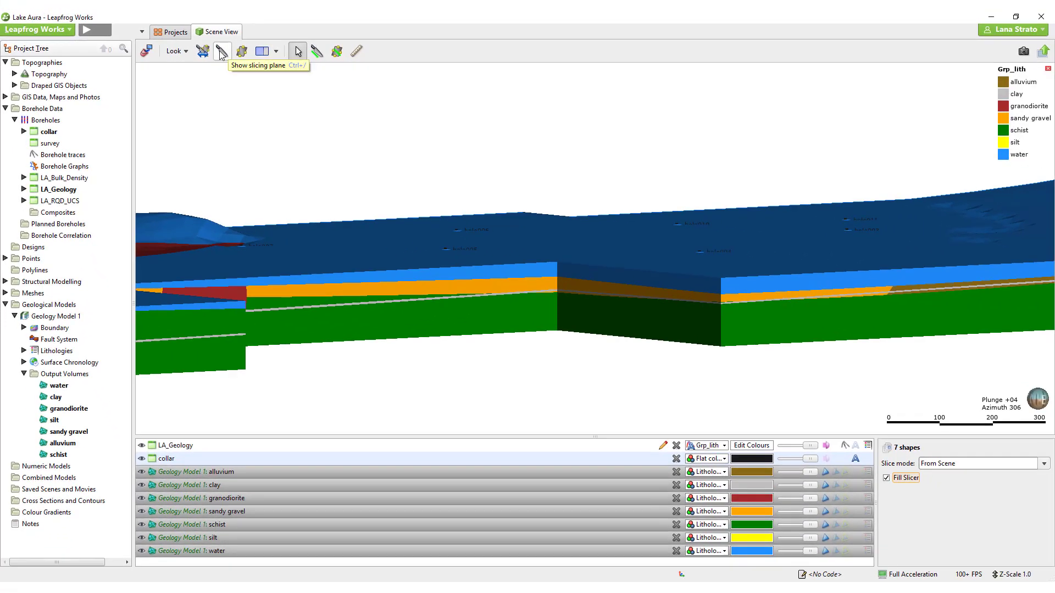
pyautogui.click(221, 51)
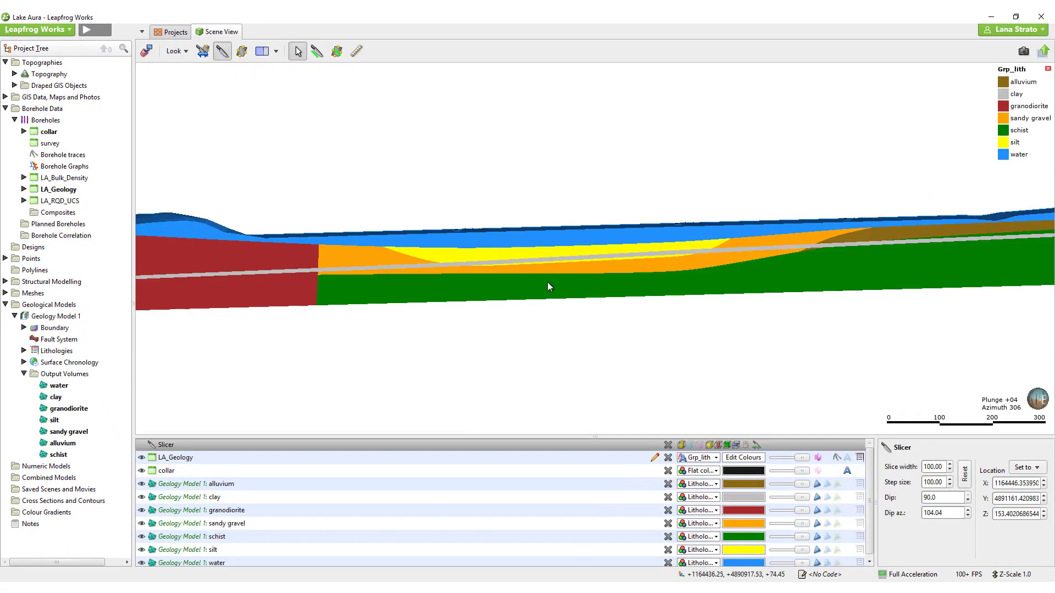
pyautogui.scroll(-5, 638, 190)
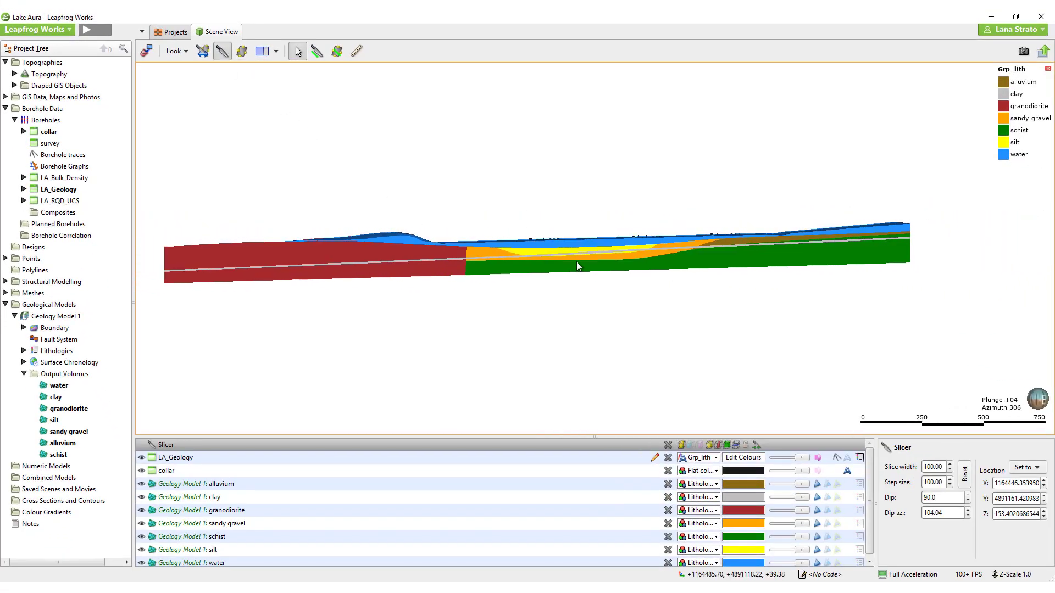